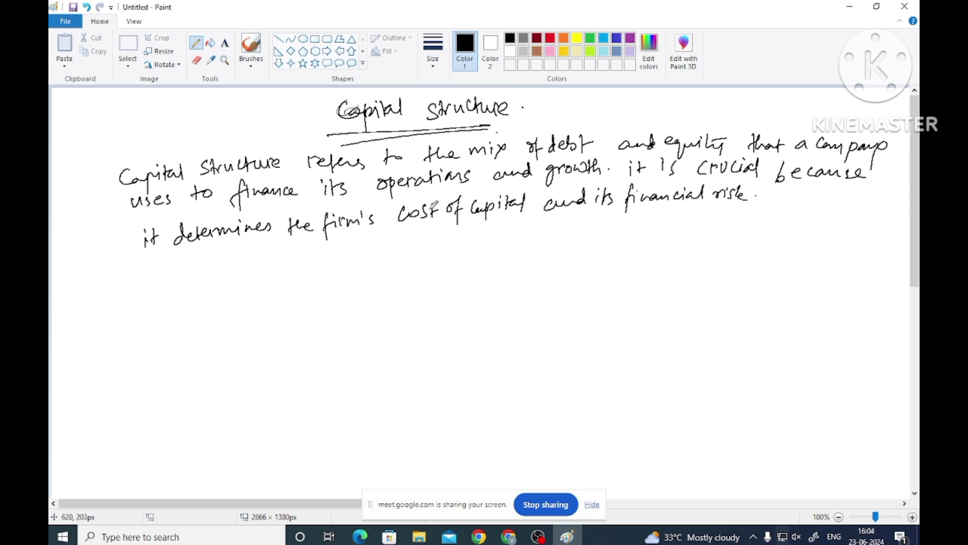
# In red, circle 'debt and equity' and underline 'Capital Structure', 'operations', 'growth' and 'cost of capital'.
pyautogui.click(550, 38)
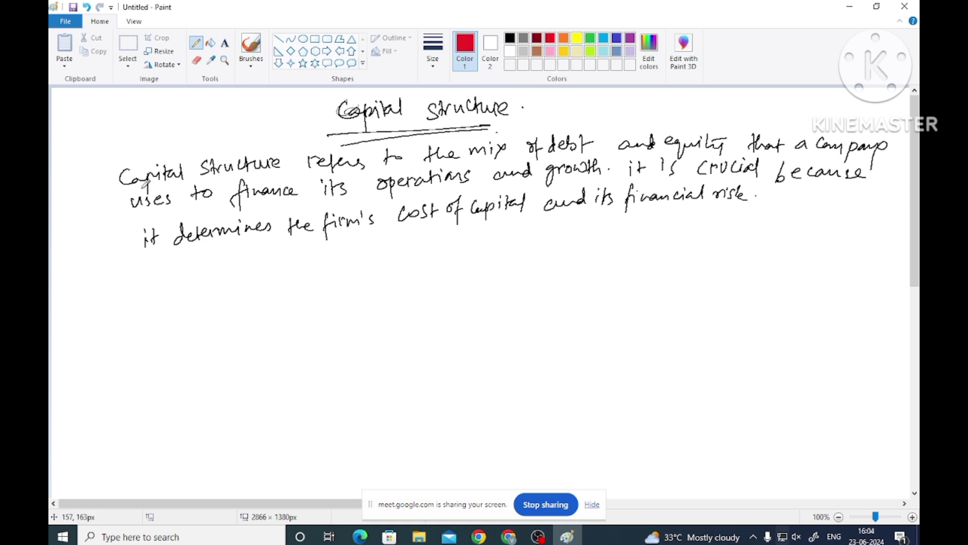
pyautogui.moveTo(546, 156)
pyautogui.mouseDown()
pyautogui.moveTo(732, 147)
pyautogui.moveTo(718, 123)
pyautogui.moveTo(612, 121)
pyautogui.moveTo(551, 125)
pyautogui.moveTo(550, 148)
pyautogui.mouseUp()
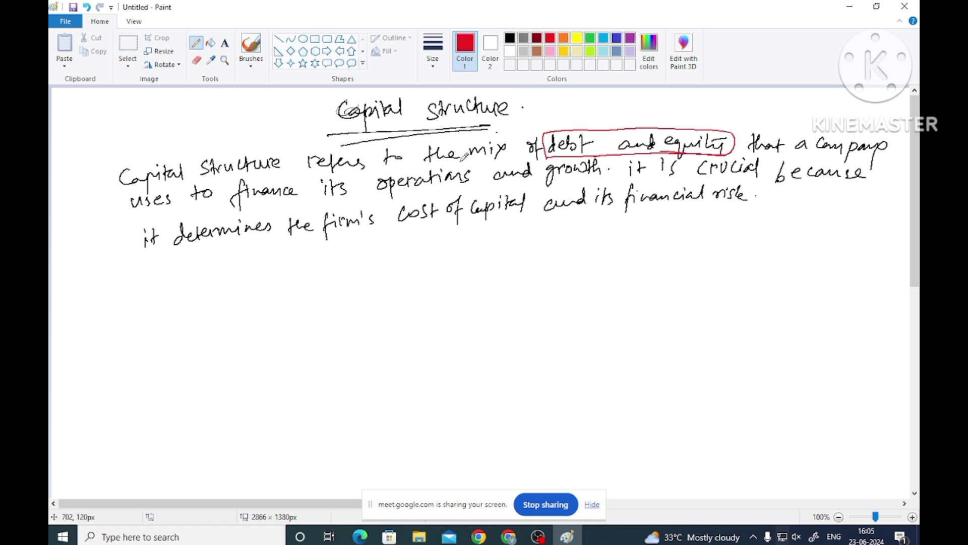
pyautogui.moveTo(173, 176)
pyautogui.mouseDown()
pyautogui.moveTo(161, 179)
pyautogui.moveTo(286, 159)
pyautogui.mouseUp()
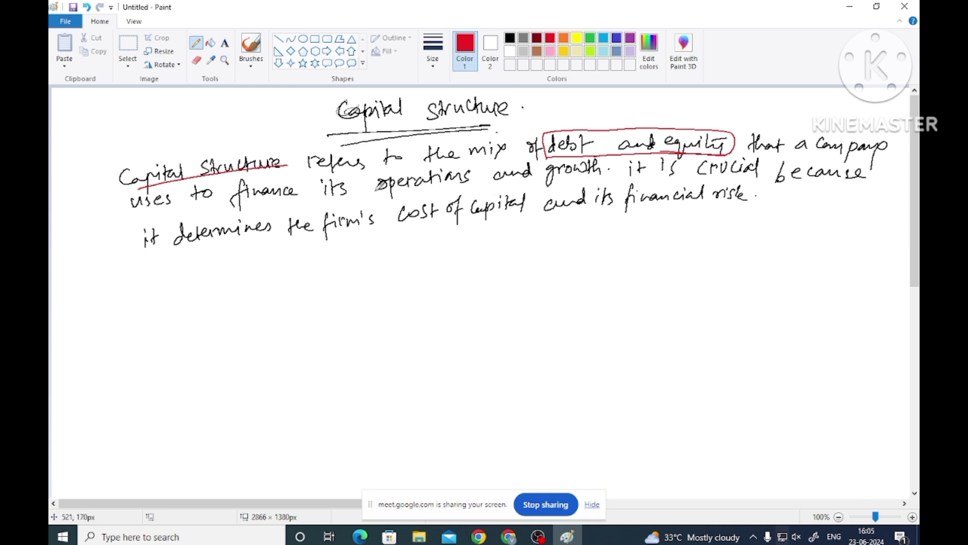
pyautogui.moveTo(402, 192); pyautogui.dragTo(427, 191)
pyautogui.moveTo(548, 181); pyautogui.dragTo(565, 179)
pyautogui.moveTo(130, 159); pyautogui.dragTo(163, 150)
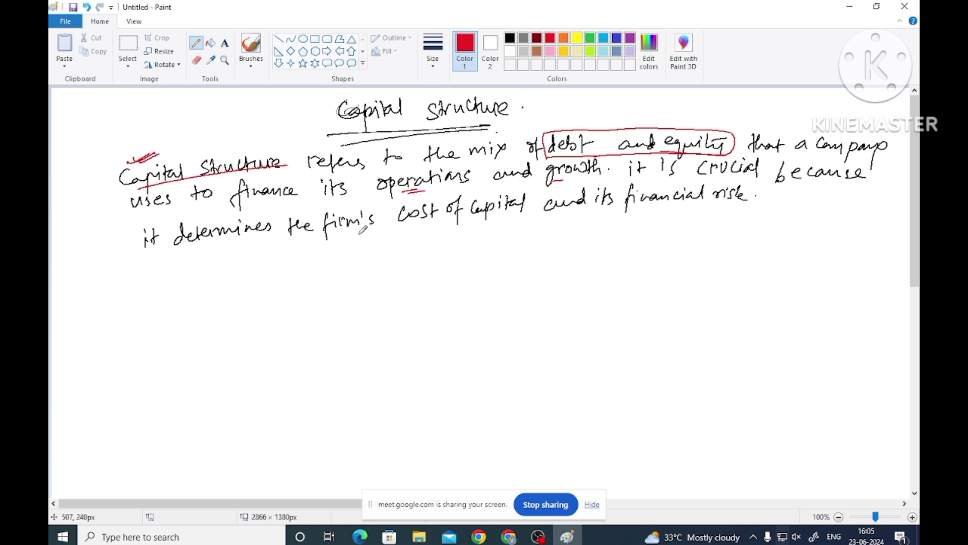
pyautogui.moveTo(391, 230); pyautogui.dragTo(547, 219)
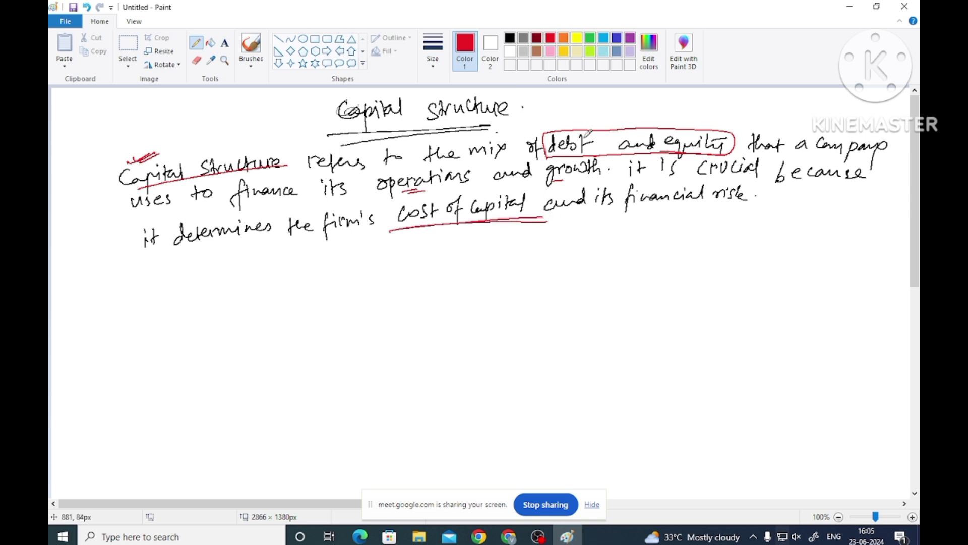
# Add red ticks and an arc over debt and equity, and underline 'financial risk' and 'firm's'.
pyautogui.moveTo(686, 130); pyautogui.dragTo(707, 125)
pyautogui.moveTo(588, 134); pyautogui.dragTo(616, 118)
pyautogui.moveTo(691, 126); pyautogui.dragTo(727, 122)
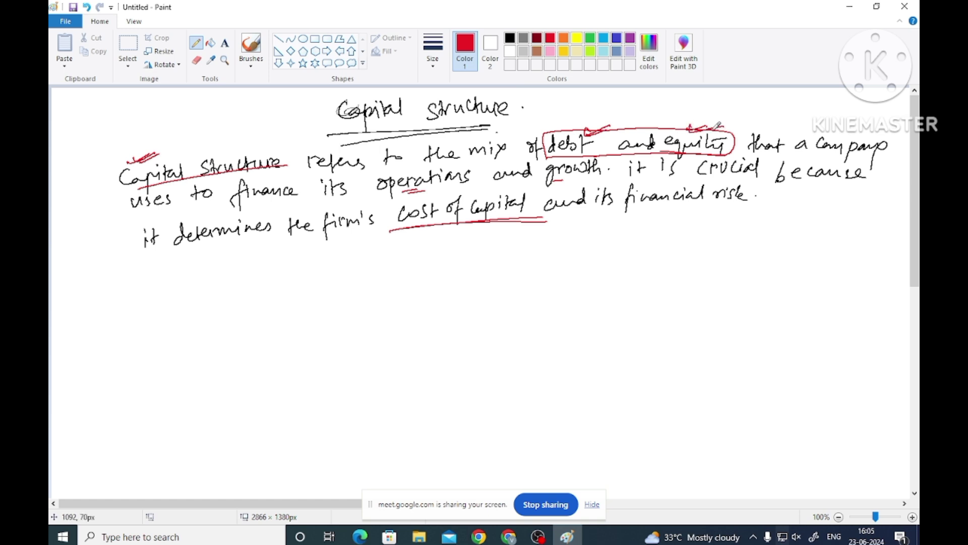
pyautogui.moveTo(571, 134); pyautogui.dragTo(671, 133)
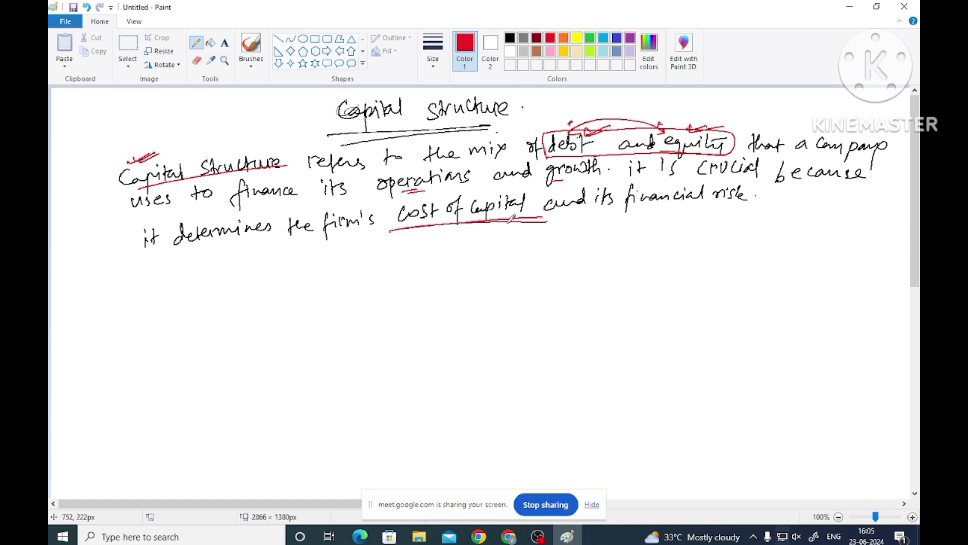
pyautogui.moveTo(502, 219); pyautogui.dragTo(492, 221)
pyautogui.moveTo(606, 214); pyautogui.dragTo(752, 205)
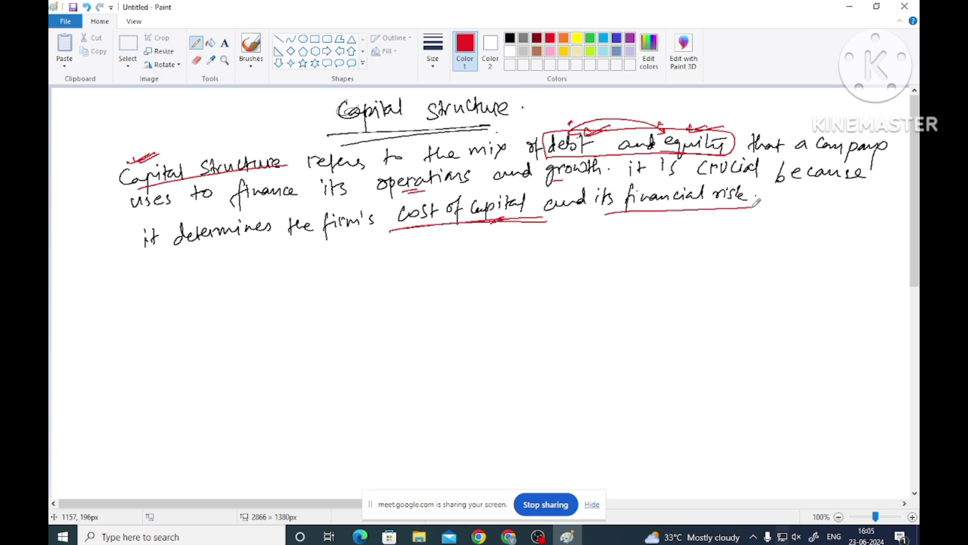
pyautogui.moveTo(339, 221); pyautogui.dragTo(327, 237)
# Draw a red ellipse around the word 'mix' in the definition.
pyautogui.moveTo(500, 137); pyautogui.dragTo(506, 135)
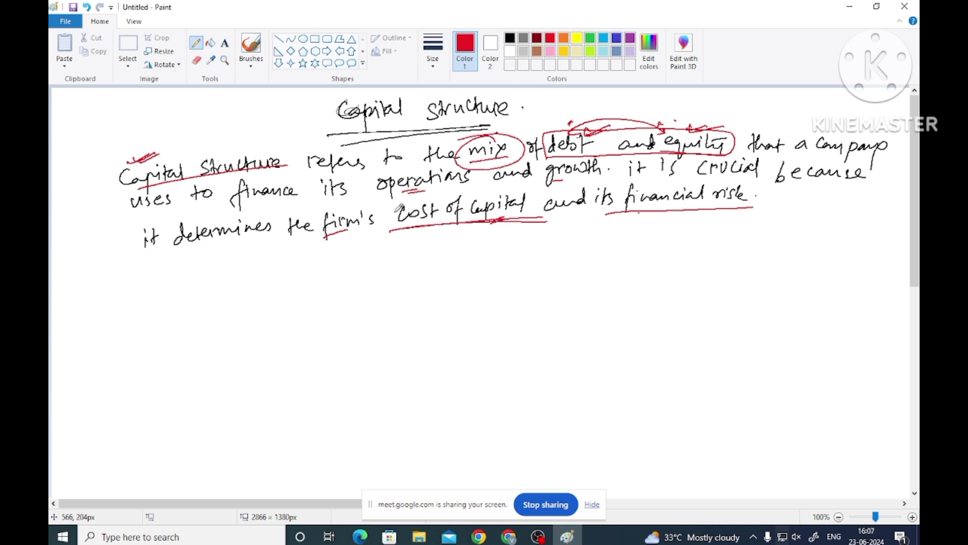
# Double-underline 'financial risk' and write 'Debt: loan, bonds, ...' below the definition.
pyautogui.moveTo(723, 215); pyautogui.dragTo(748, 212)
pyautogui.moveTo(723, 220); pyautogui.dragTo(741, 217)
pyautogui.moveTo(261, 263)
pyautogui.mouseDown()
pyautogui.moveTo(262, 275)
pyautogui.moveTo(284, 263)
pyautogui.moveTo(295, 280)
pyautogui.moveTo(265, 315)
pyautogui.moveTo(304, 311)
pyautogui.moveTo(309, 321)
pyautogui.mouseUp()
pyautogui.click(315, 307)
pyautogui.click(305, 274)
pyautogui.click(305, 281)
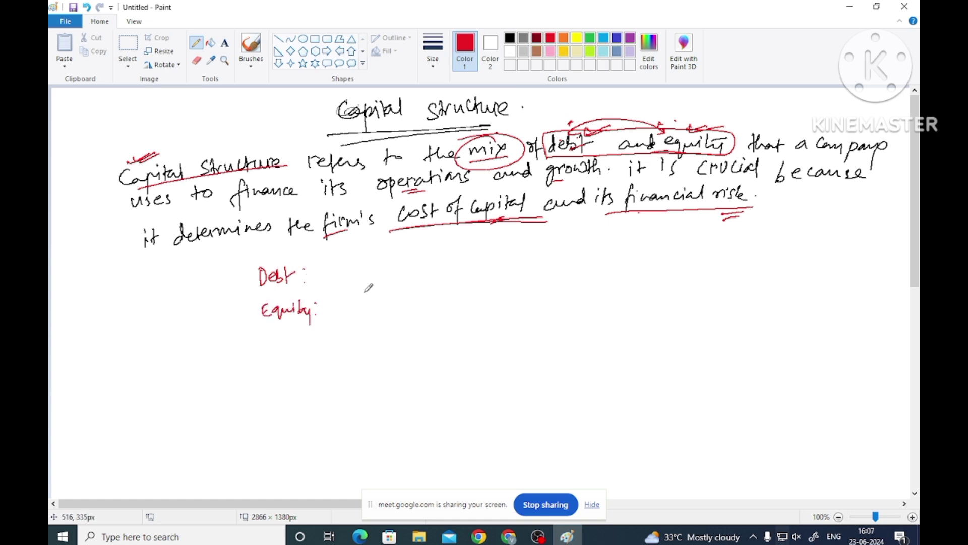
pyautogui.moveTo(320, 266)
pyautogui.mouseDown()
pyautogui.moveTo(347, 283)
pyautogui.moveTo(393, 257)
pyautogui.moveTo(397, 272)
pyautogui.moveTo(412, 277)
pyautogui.mouseUp()
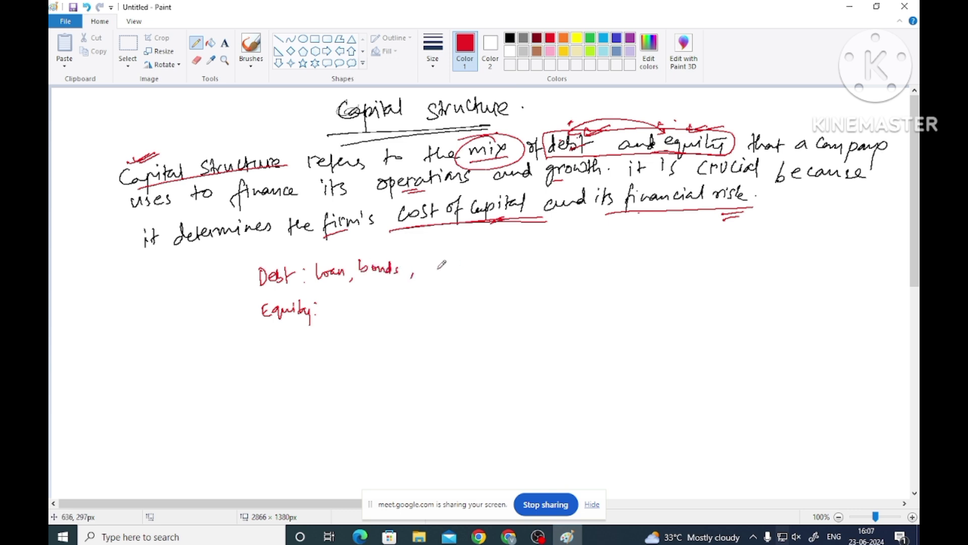
pyautogui.click(435, 275)
pyautogui.click(475, 266)
# Write 'Equity: Common Stock, PS.' in red below the debt examples.
pyautogui.moveTo(343, 296)
pyautogui.mouseDown()
pyautogui.moveTo(340, 309)
pyautogui.moveTo(396, 300)
pyautogui.mouseUp()
pyautogui.moveTo(410, 289)
pyautogui.mouseDown()
pyautogui.moveTo(404, 301)
pyautogui.moveTo(440, 287)
pyautogui.moveTo(464, 299)
pyautogui.mouseUp()
pyautogui.moveTo(466, 286); pyautogui.dragTo(480, 298)
pyautogui.click(495, 295)
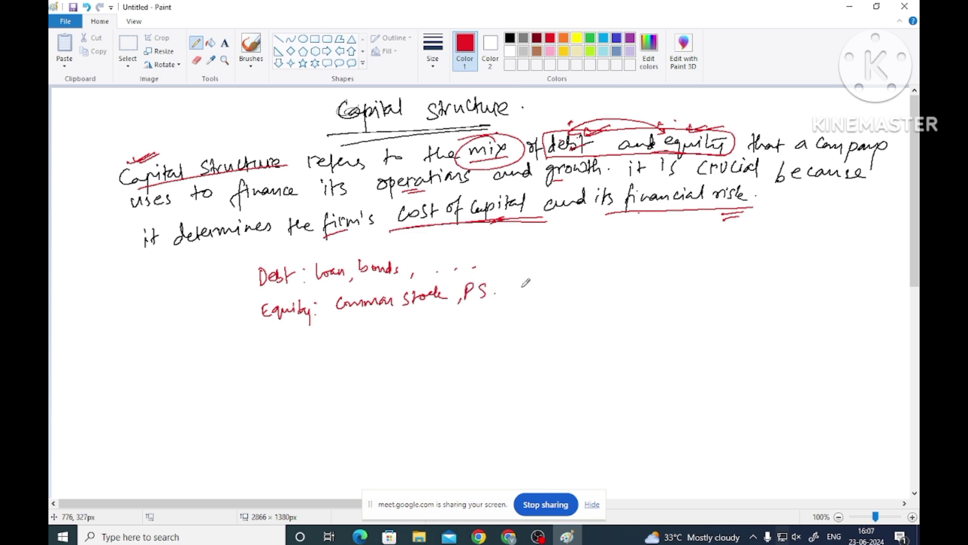
# In green, add an equals sign and the amounts 500,000 over 1,000,000 after the equity examples.
pyautogui.moveTo(530, 285); pyautogui.dragTo(542, 284)
pyautogui.moveTo(531, 291); pyautogui.dragTo(543, 290)
pyautogui.moveTo(360, 320); pyautogui.dragTo(364, 330)
pyautogui.click(590, 38)
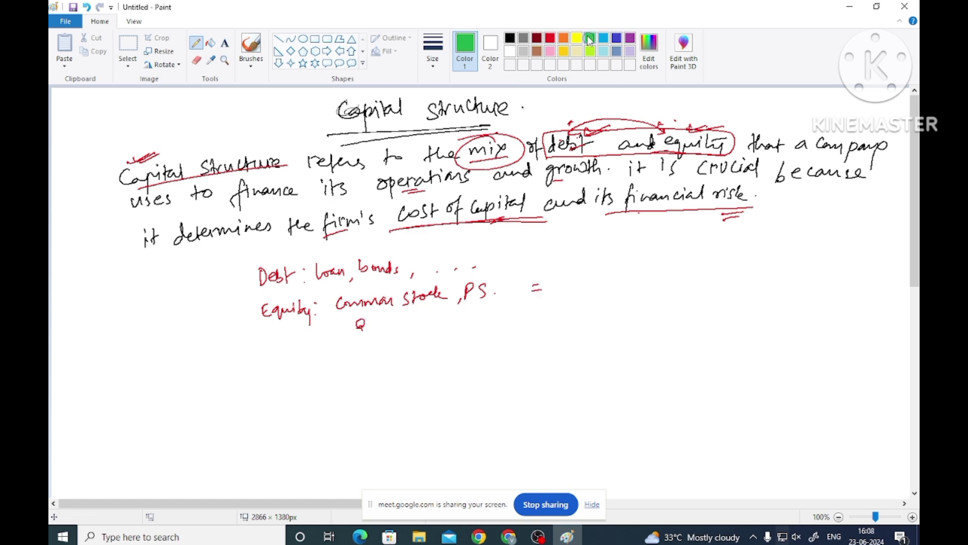
pyautogui.moveTo(563, 284); pyautogui.dragTo(582, 300)
pyautogui.moveTo(598, 283); pyautogui.dragTo(609, 284)
pyautogui.moveTo(624, 283)
pyautogui.mouseDown()
pyautogui.moveTo(632, 297)
pyautogui.moveTo(654, 284)
pyautogui.mouseUp()
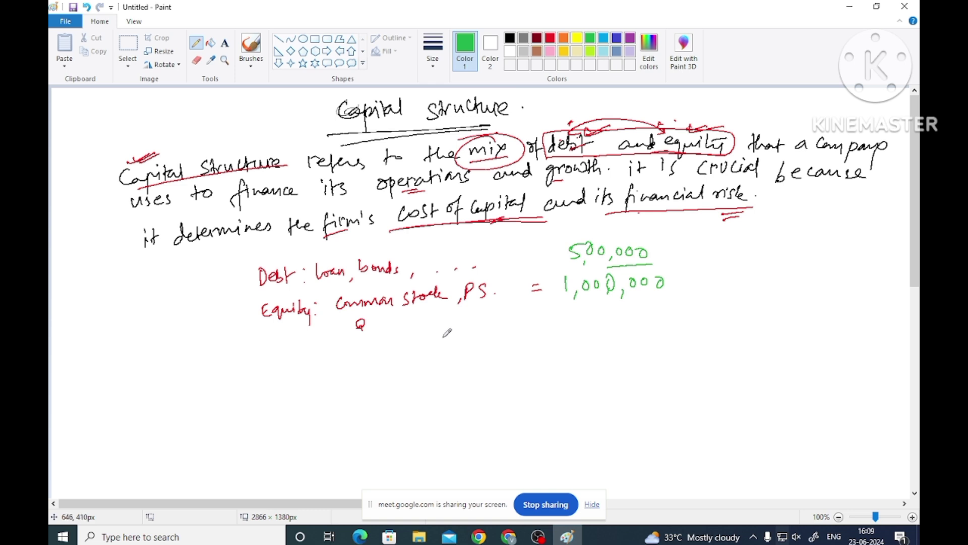
# Write the ratio Debt/Capital = 5,00,000/15,00,000 in green and begin its result.
pyautogui.moveTo(430, 338)
pyautogui.mouseDown()
pyautogui.moveTo(433, 361)
pyautogui.moveTo(485, 360)
pyautogui.mouseUp()
pyautogui.moveTo(409, 375); pyautogui.dragTo(515, 362)
pyautogui.moveTo(439, 377)
pyautogui.mouseDown()
pyautogui.moveTo(439, 391)
pyautogui.moveTo(458, 402)
pyautogui.moveTo(492, 380)
pyautogui.moveTo(499, 393)
pyautogui.mouseUp()
pyautogui.moveTo(534, 357); pyautogui.dragTo(543, 355)
pyautogui.moveTo(534, 365); pyautogui.dragTo(651, 356)
pyautogui.moveTo(575, 371); pyautogui.dragTo(687, 369)
pyautogui.moveTo(581, 380)
pyautogui.mouseDown()
pyautogui.moveTo(677, 395)
pyautogui.moveTo(706, 368)
pyautogui.mouseUp()
pyautogui.moveTo(698, 372)
pyautogui.mouseDown()
pyautogui.moveTo(812, 363)
pyautogui.moveTo(821, 378)
pyautogui.mouseUp()
# Finish the debt-to-capital result as 33.34% and circle it.
pyautogui.click(773, 364)
pyautogui.click(838, 374)
pyautogui.moveTo(733, 334)
pyautogui.mouseDown()
pyautogui.moveTo(849, 373)
pyautogui.moveTo(719, 327)
pyautogui.mouseUp()
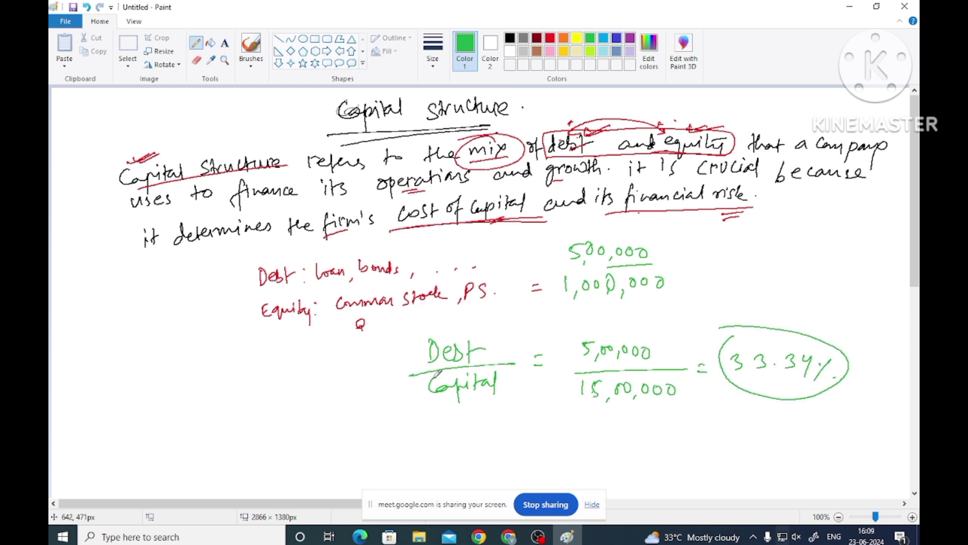
# Write Equity/Capital = 10,00,000/15,00,000 and add ×100 to both ratios.
pyautogui.moveTo(450, 434)
pyautogui.mouseDown()
pyautogui.moveTo(458, 418)
pyautogui.moveTo(457, 441)
pyautogui.moveTo(505, 438)
pyautogui.mouseUp()
pyautogui.moveTo(445, 452); pyautogui.dragTo(531, 446)
pyautogui.moveTo(476, 459)
pyautogui.mouseDown()
pyautogui.moveTo(466, 471)
pyautogui.moveTo(499, 477)
pyautogui.moveTo(525, 468)
pyautogui.mouseUp()
pyautogui.moveTo(589, 452); pyautogui.dragTo(716, 451)
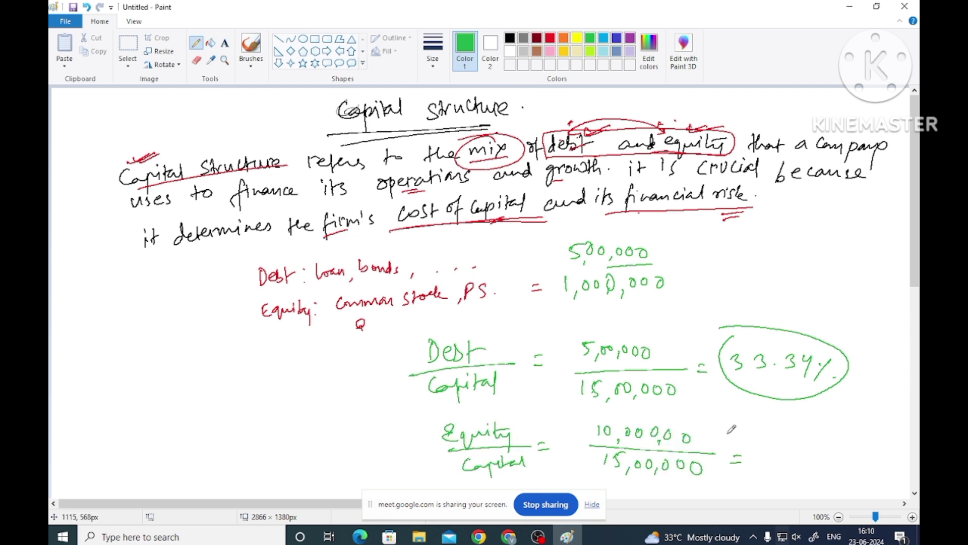
pyautogui.moveTo(672, 351); pyautogui.dragTo(688, 365)
pyautogui.moveTo(692, 355); pyautogui.dragTo(709, 356)
pyautogui.moveTo(702, 423)
pyautogui.mouseDown()
pyautogui.moveTo(715, 442)
pyautogui.moveTo(737, 428)
pyautogui.moveTo(770, 445)
pyautogui.moveTo(809, 445)
pyautogui.mouseUp()
# Write 66.66% as the equity-to-capital result and circle it.
pyautogui.click(804, 445)
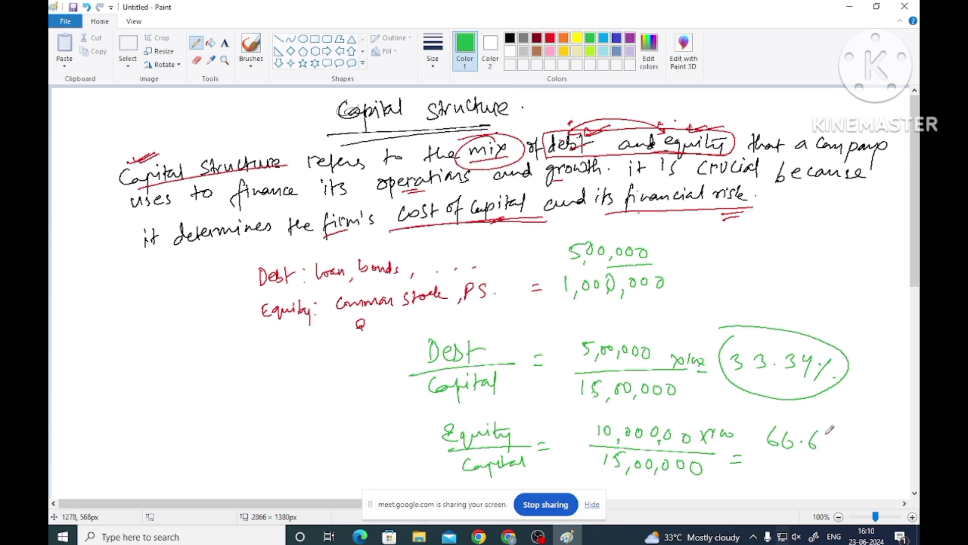
pyautogui.moveTo(831, 428)
pyautogui.mouseDown()
pyautogui.moveTo(825, 447)
pyautogui.moveTo(837, 451)
pyautogui.mouseUp()
pyautogui.moveTo(746, 446)
pyautogui.mouseDown()
pyautogui.moveTo(870, 437)
pyautogui.moveTo(815, 478)
pyautogui.mouseUp()
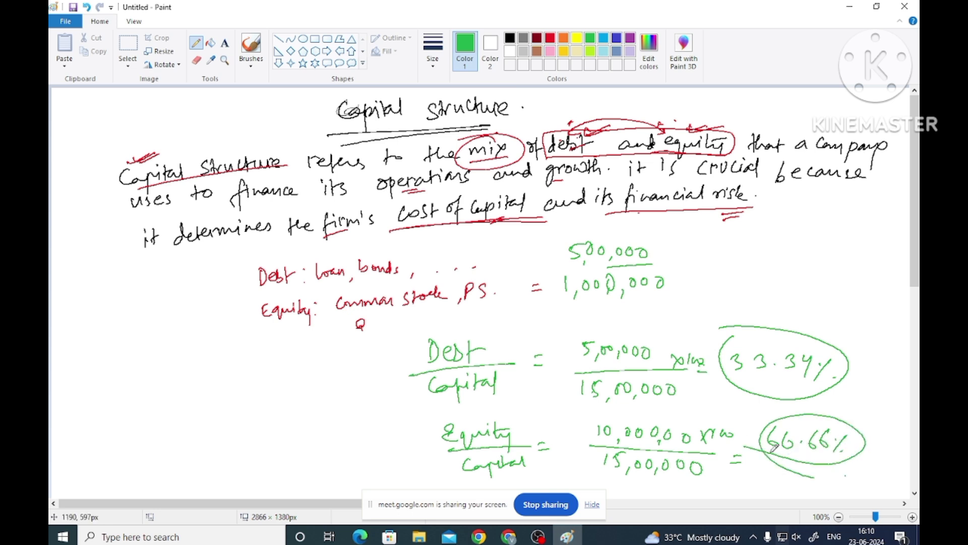